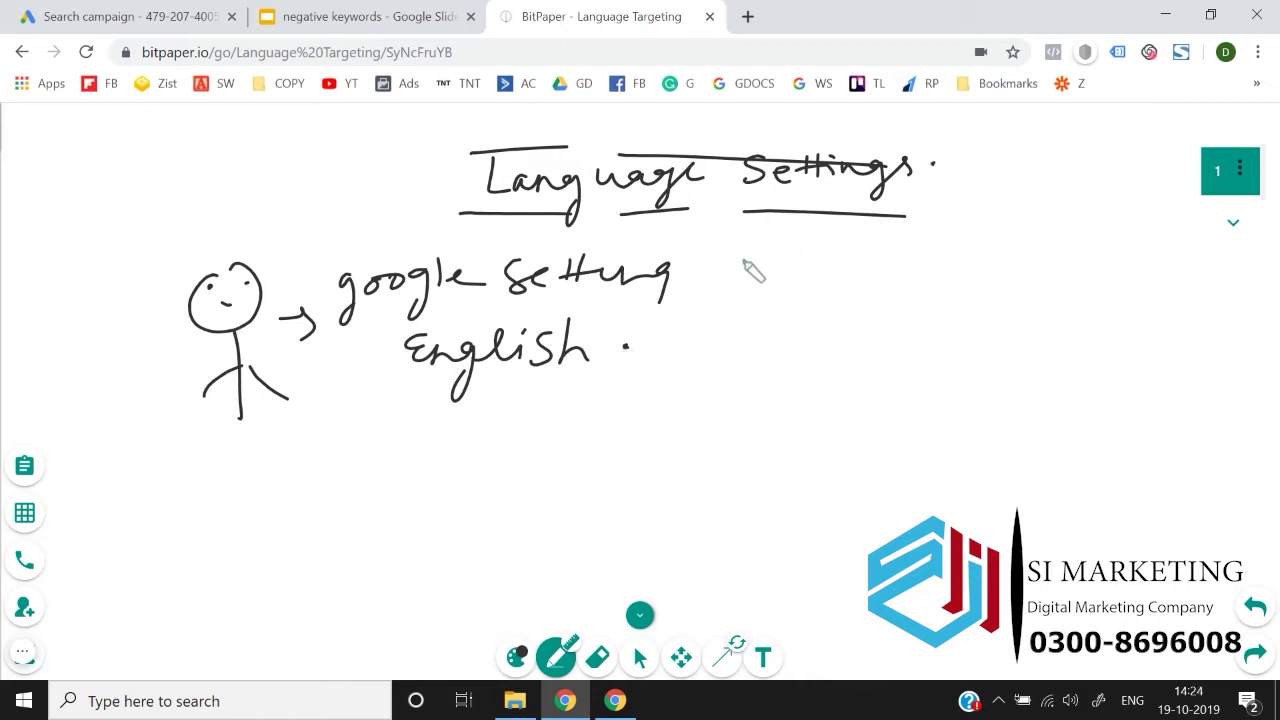
Step: Draw a vertical divider beside the Google setting note and handwrite "hindi websites" and "Spanish websites" on its empty side
drag(737, 245, 701, 514)
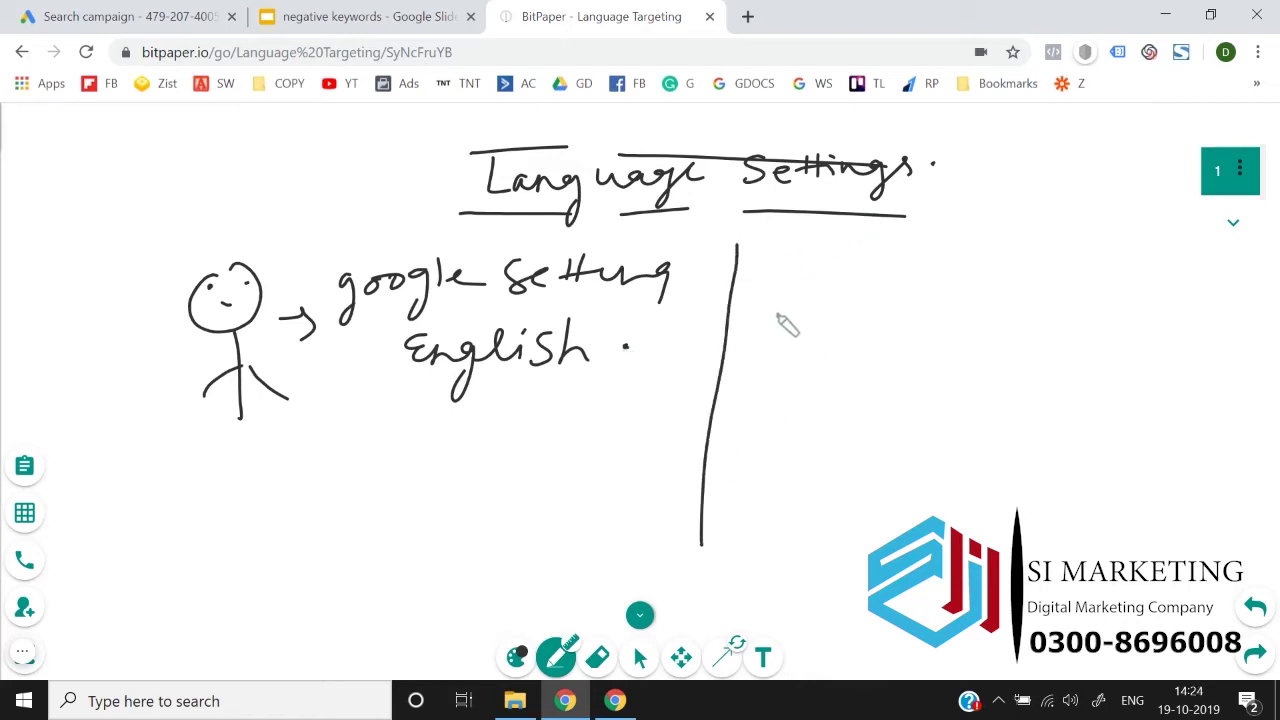
mouse_move(773, 298)
mouse_down()
mouse_move(770, 325)
mouse_move(863, 337)
mouse_move(900, 334)
mouse_move(910, 312)
mouse_move(1145, 330)
mouse_move(1155, 314)
mouse_up()
mouse_move(789, 392)
mouse_down()
mouse_move(808, 411)
mouse_move(833, 397)
mouse_move(862, 414)
mouse_move(1071, 391)
mouse_move(1086, 420)
mouse_move(1249, 404)
mouse_up()
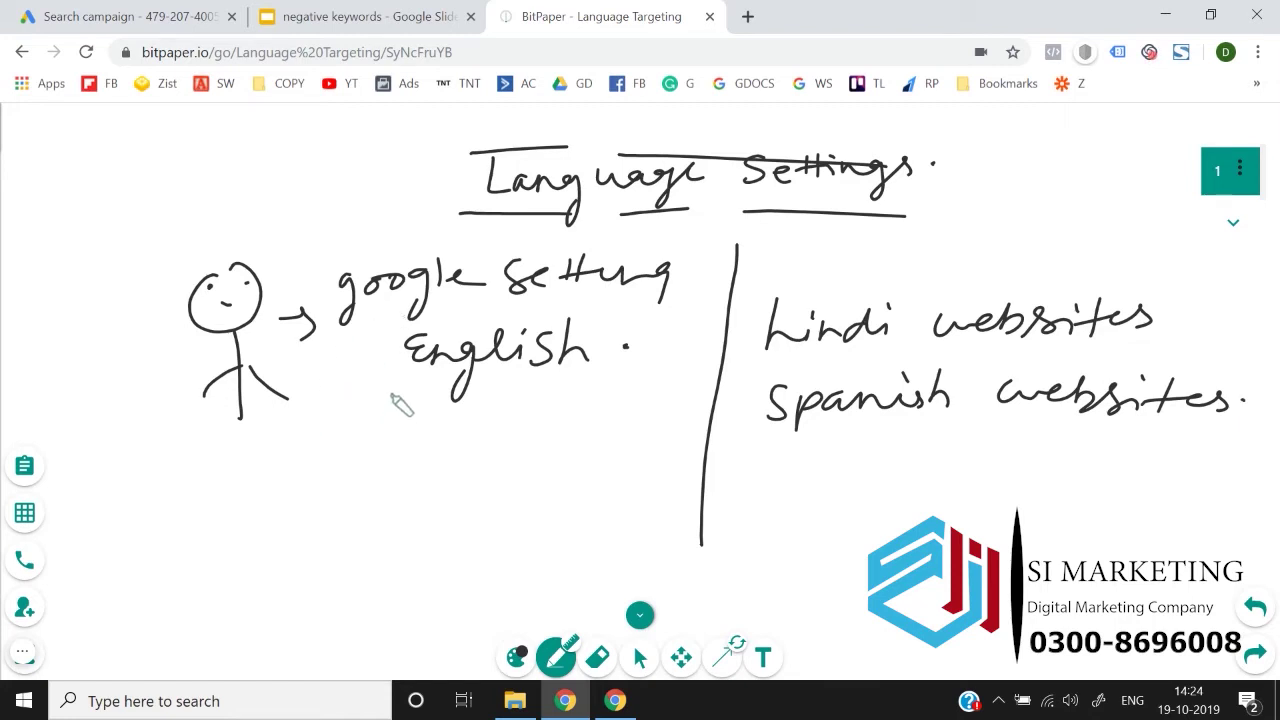
Step: Draw opening square brackets in front of "English", "hindi websites" and "Spanish websites" on the whiteboard
mouse_move(396, 326)
mouse_down()
mouse_move(381, 328)
mouse_move(366, 378)
mouse_move(395, 378)
mouse_up()
drag(762, 292, 727, 445)
drag(727, 445, 755, 443)
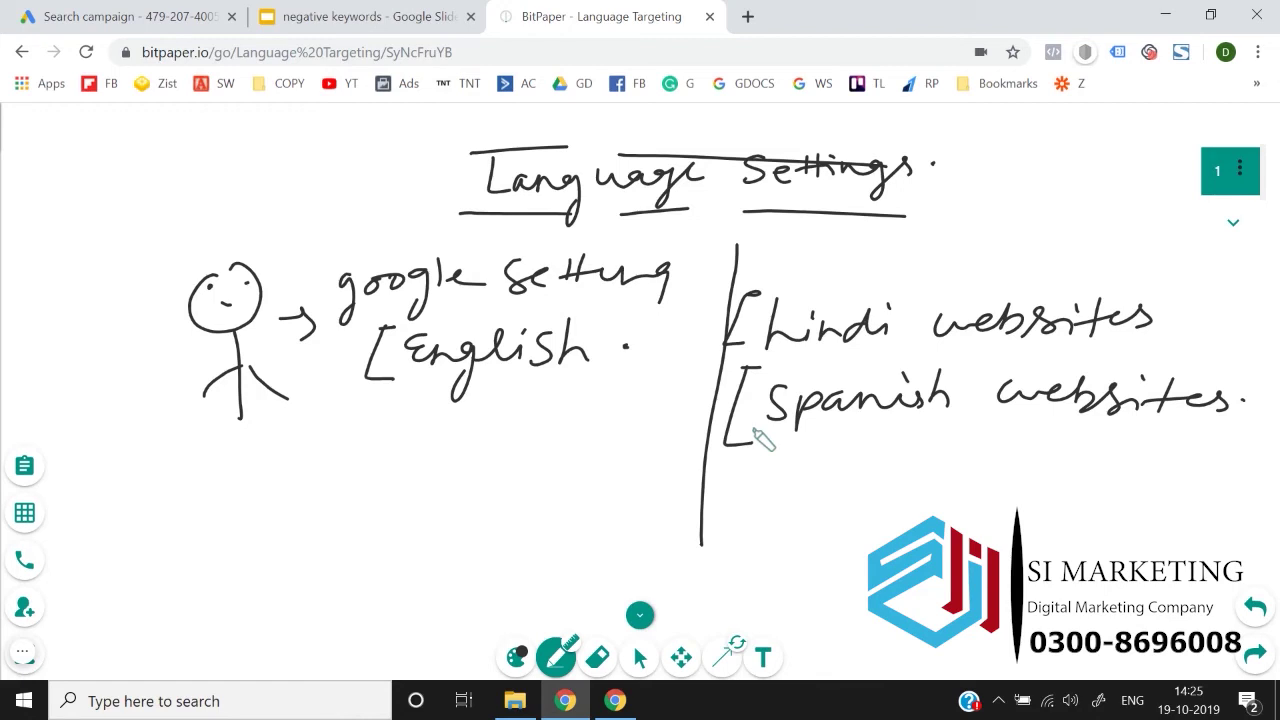
Step: Switch to the Google Ads new campaign page and examine the default All languages selection in the Languages setting
click(110, 16)
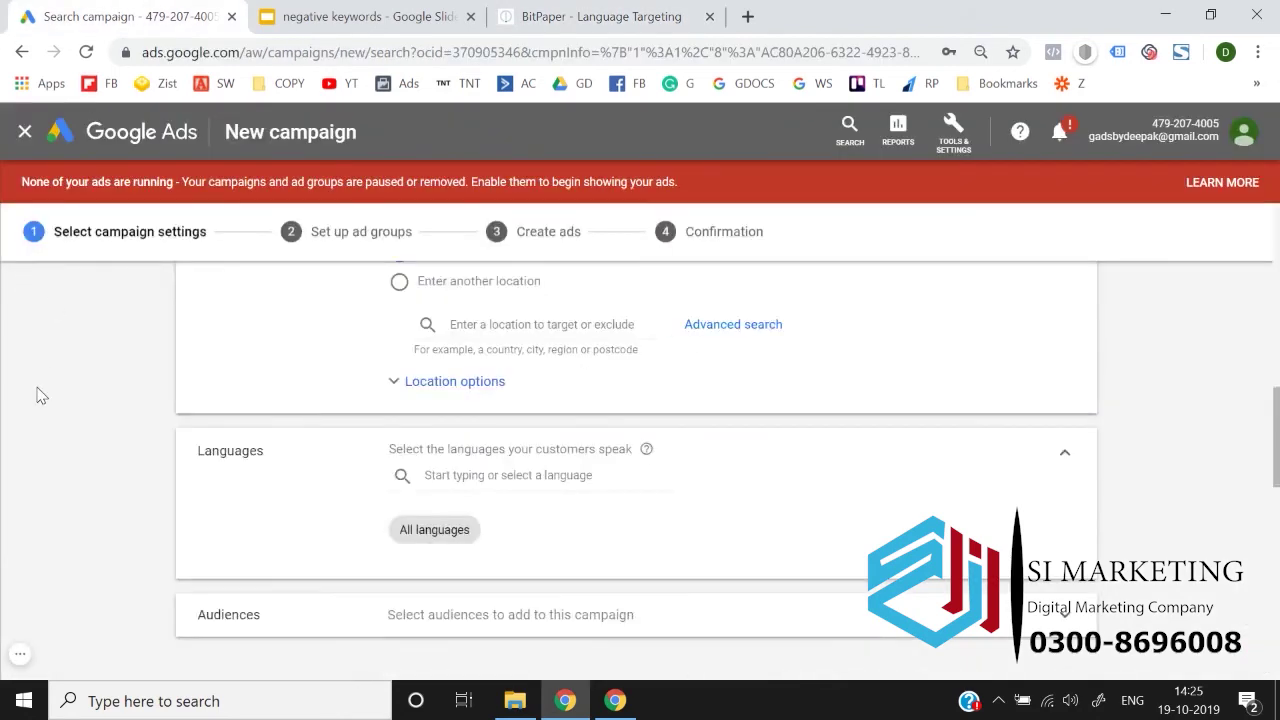
scroll(40, 395, down, 1)
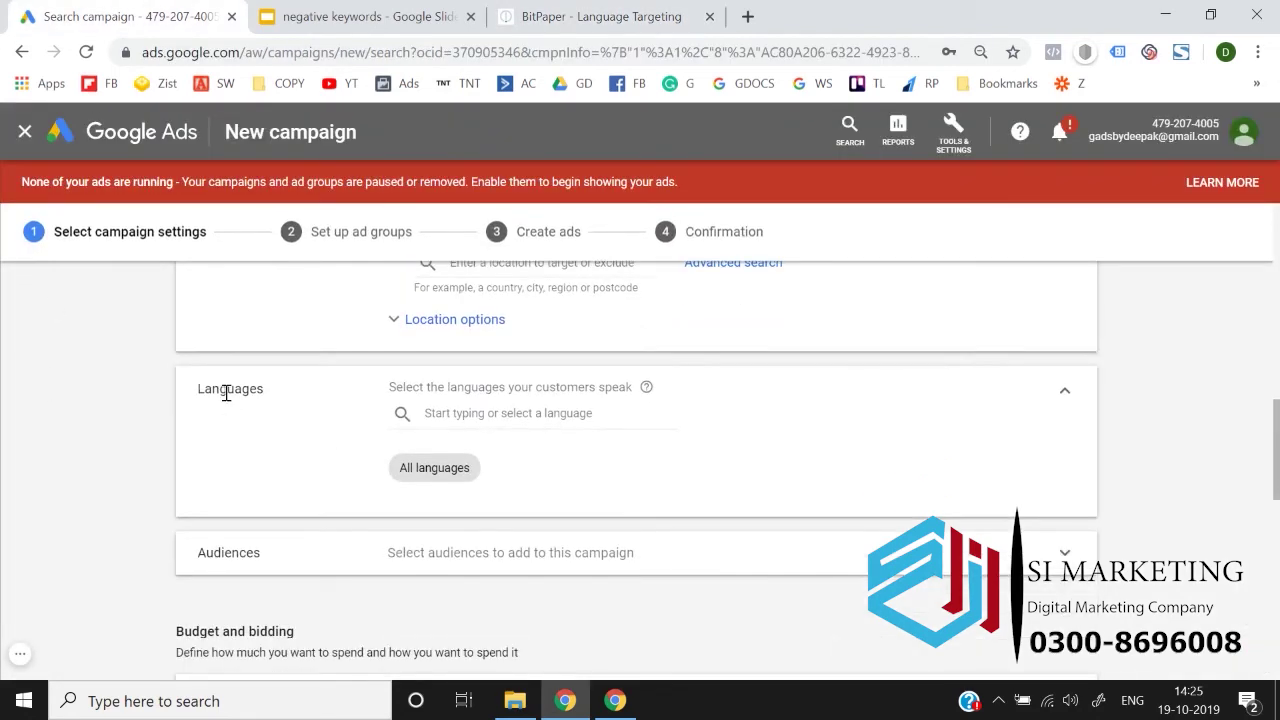
triple_click(432, 470)
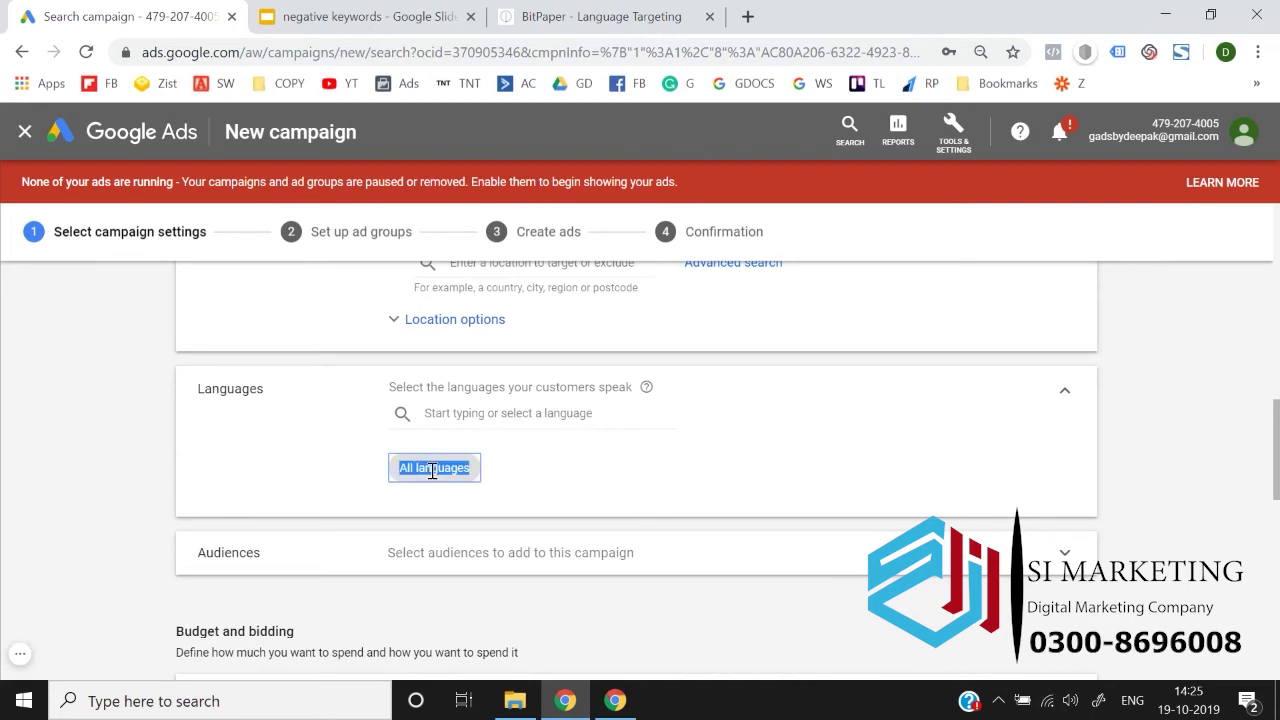
click(143, 460)
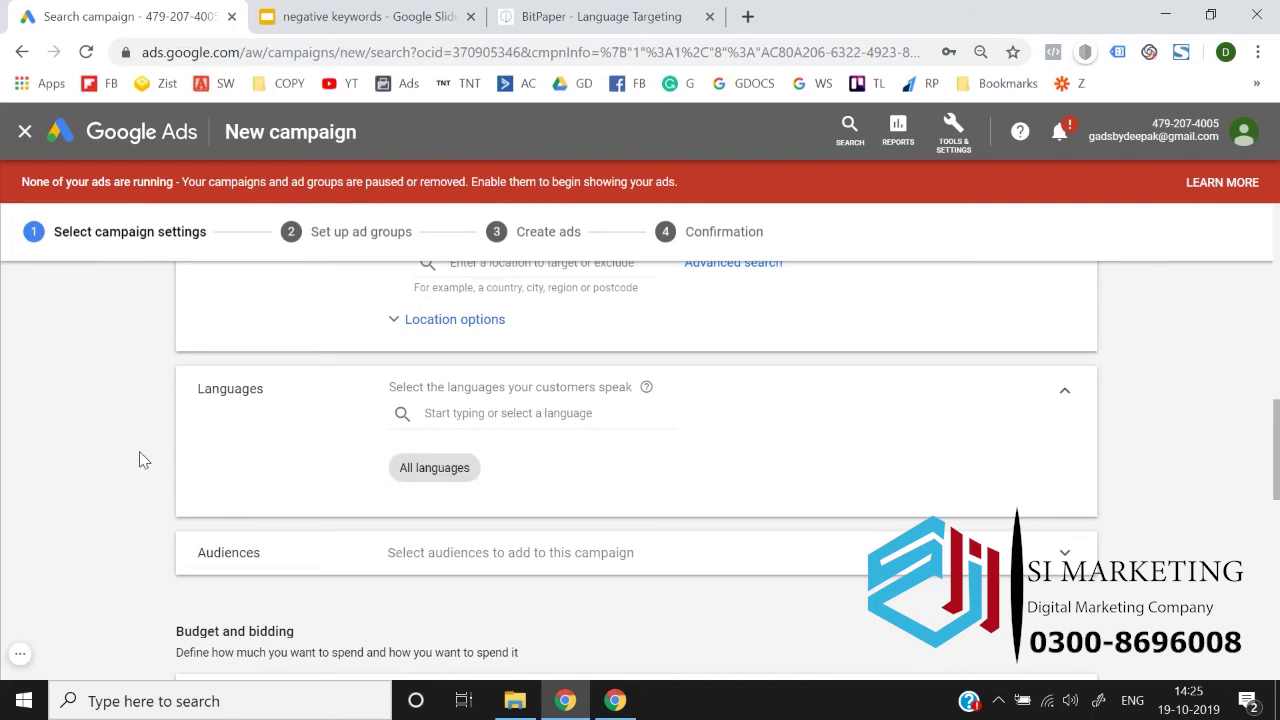
triple_click(415, 469)
click(139, 448)
Step: Find Hindi in the campaign's language list and add it as a target language
click(497, 411)
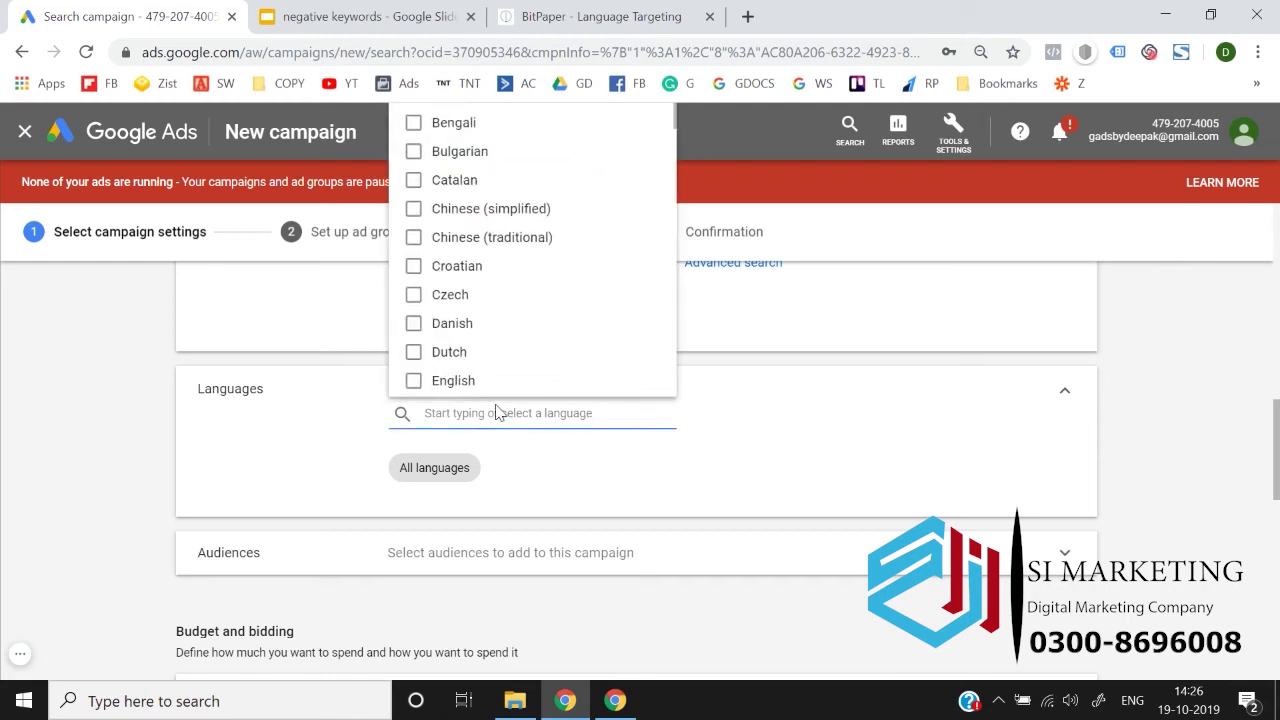
text(hind)
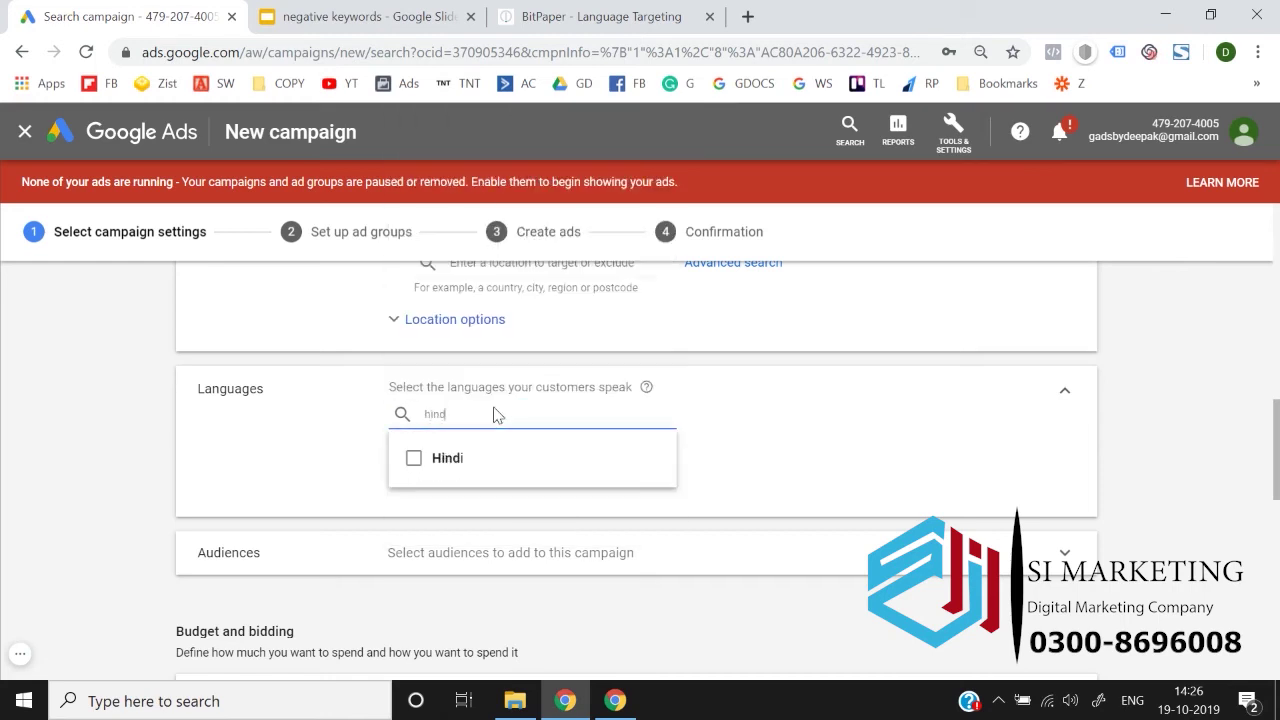
click(415, 474)
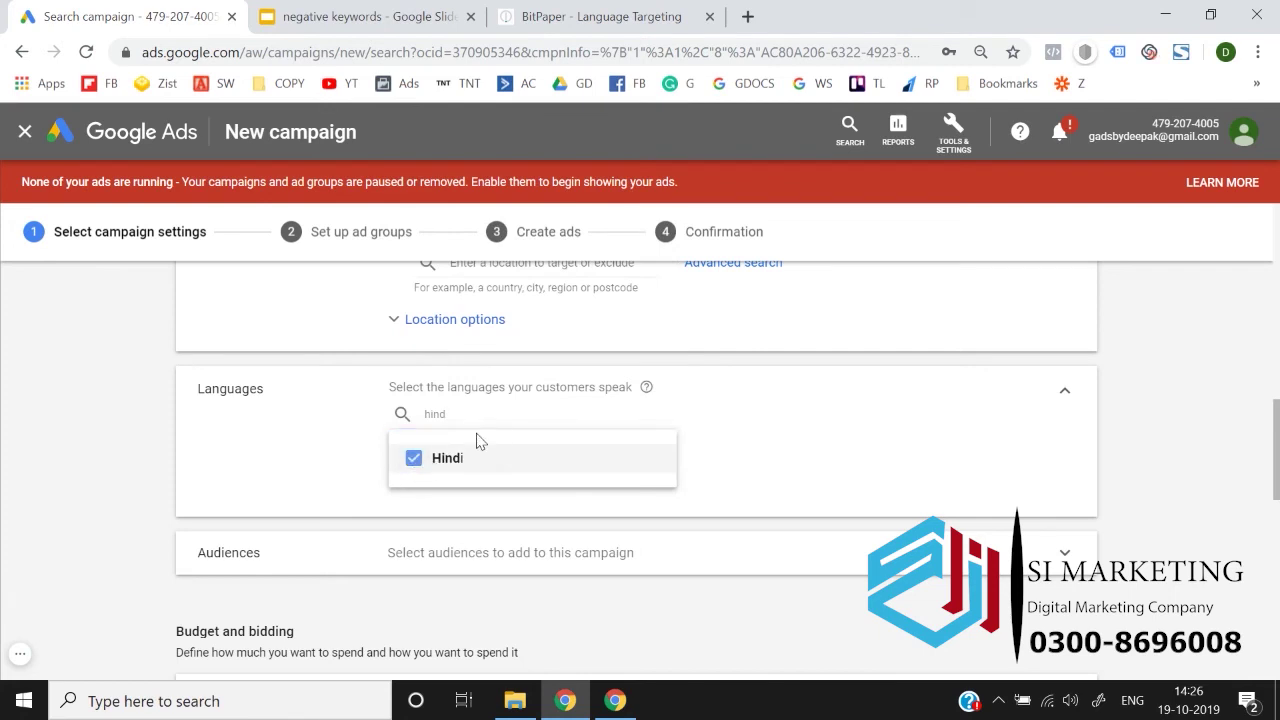
click(705, 420)
Step: Add English to the campaign's target languages and remove Hindi from the selection
click(520, 411)
key(ctrl+a)
text(engli)
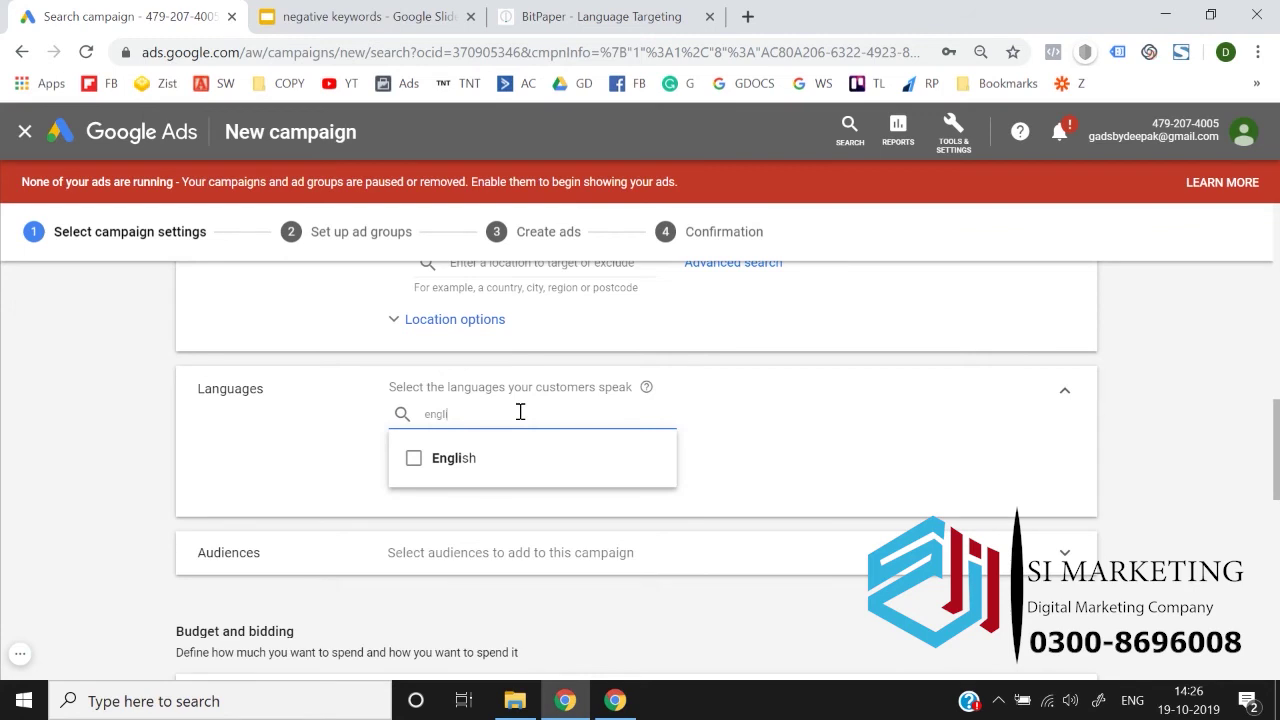
click(410, 468)
click(125, 427)
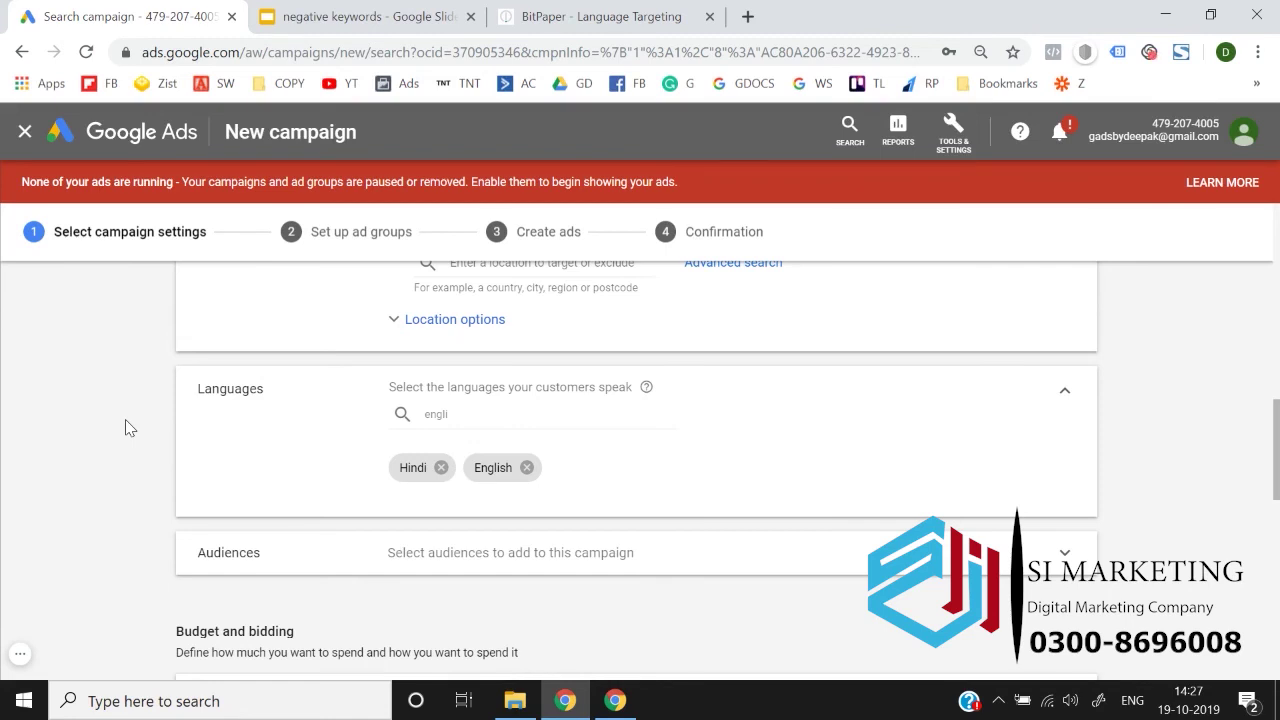
click(441, 470)
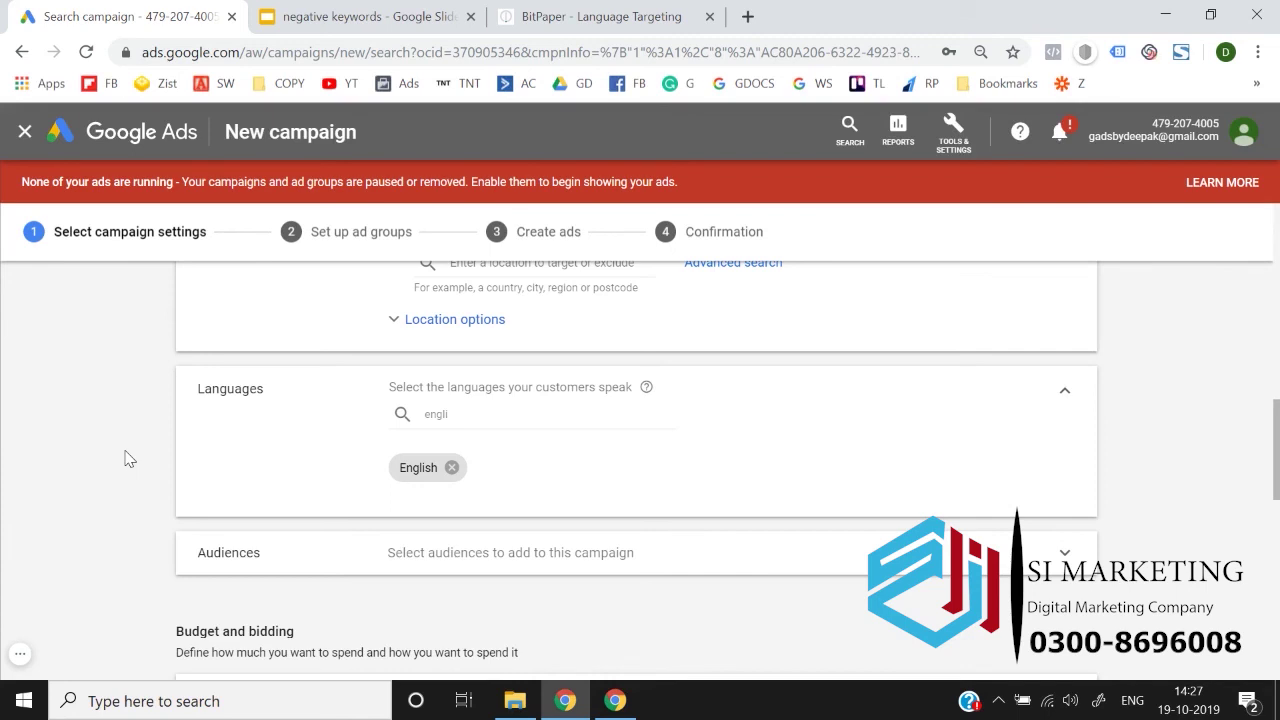
Step: Exclude Google search partners and the Google Display Network from the campaign's Networks settings
scroll(129, 459, up, 10)
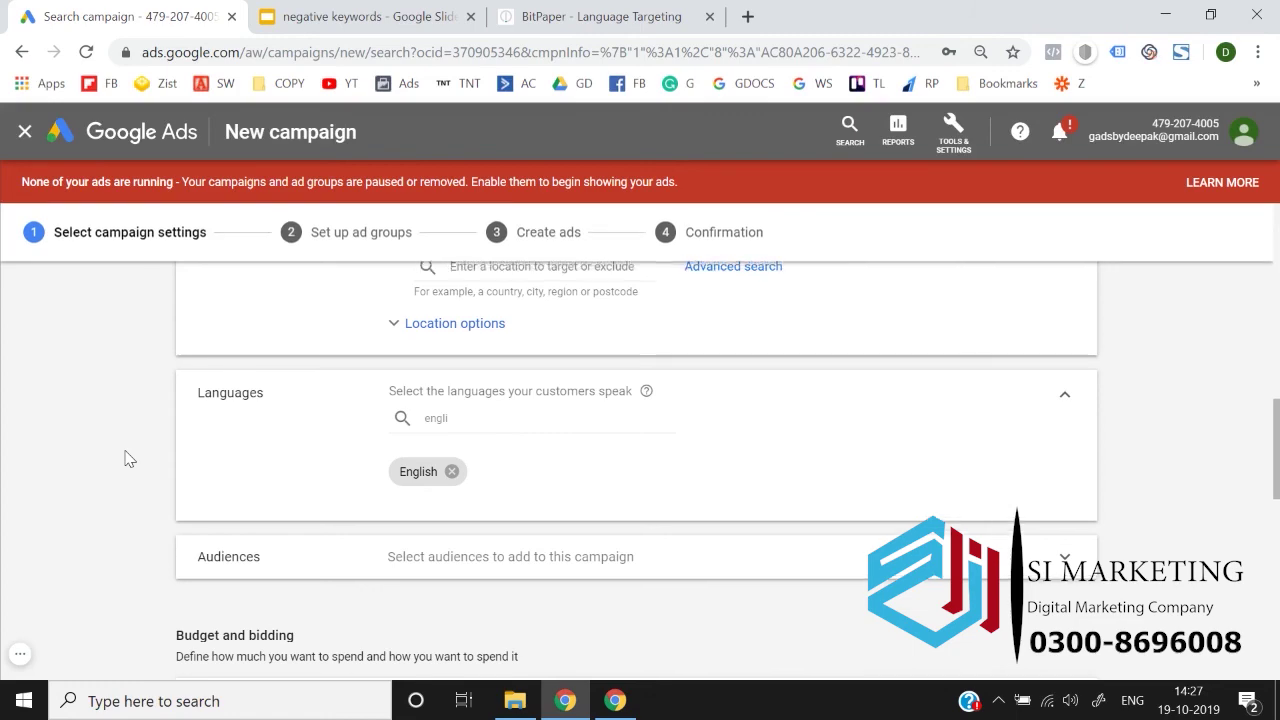
scroll(129, 459, down, 2)
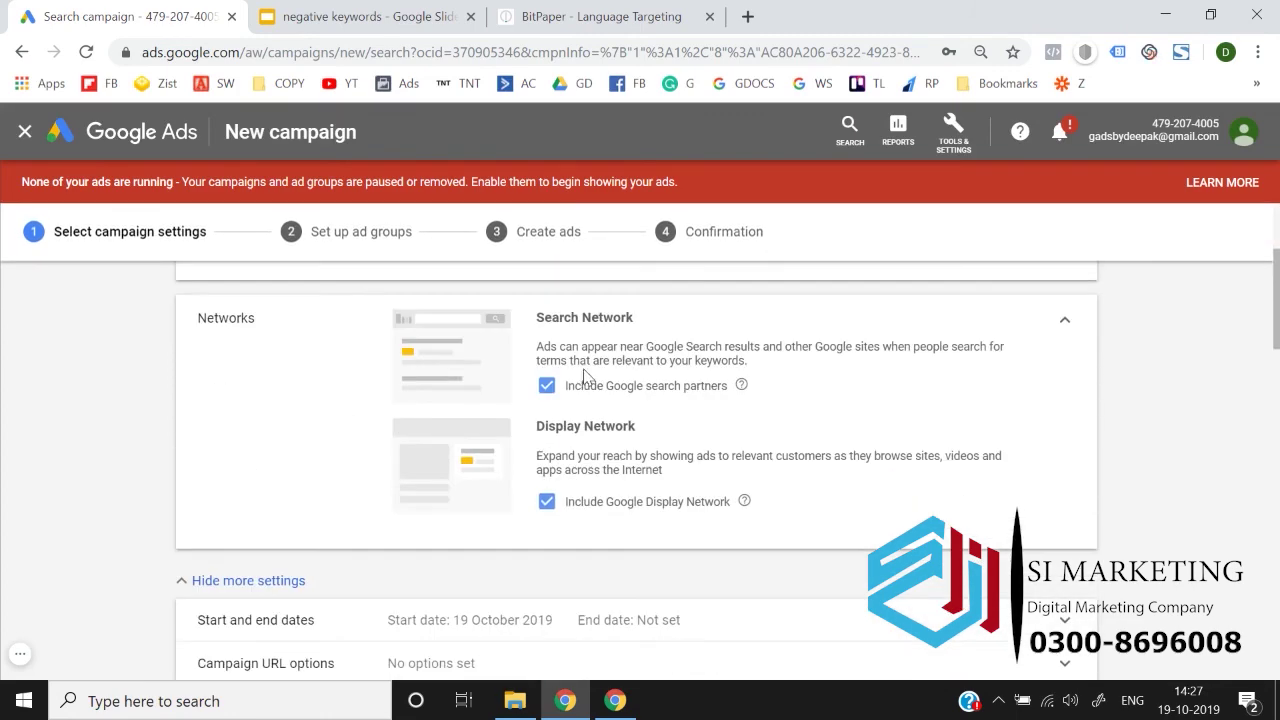
click(547, 386)
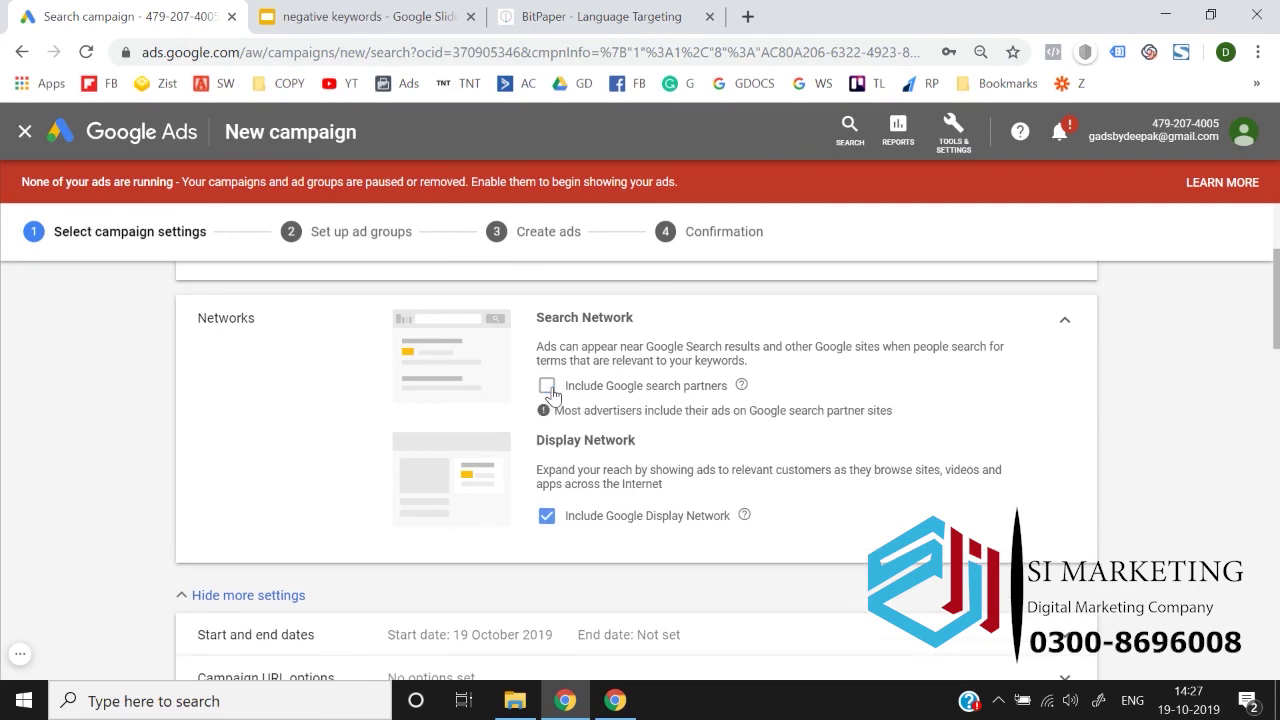
click(548, 516)
Step: Remove English from the campaign's selected languages
scroll(40, 522, down, 5)
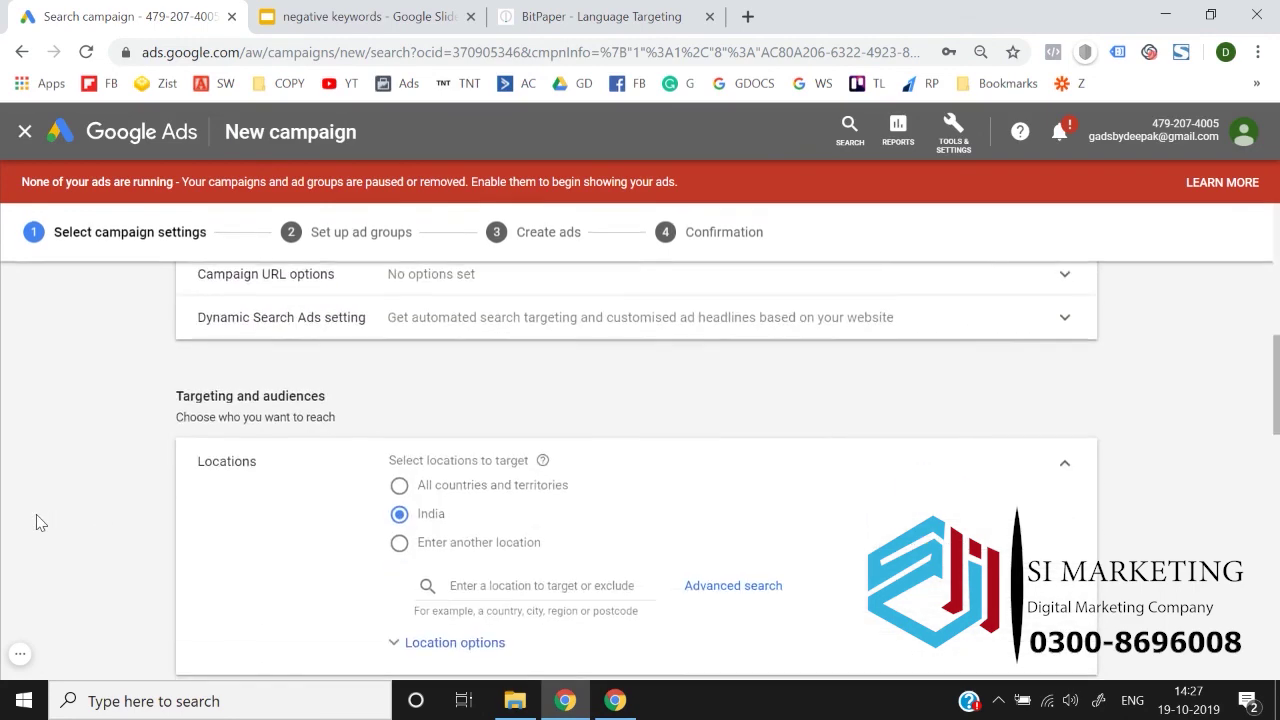
scroll(462, 514, down, 2)
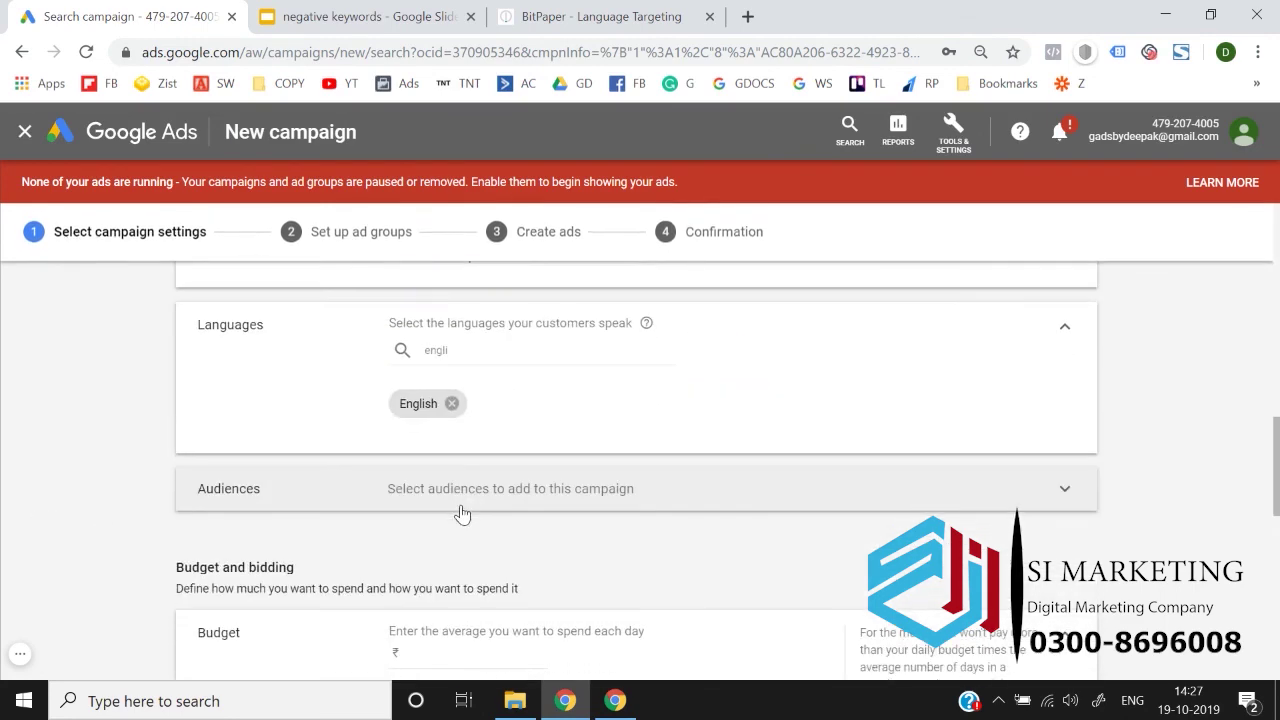
click(451, 403)
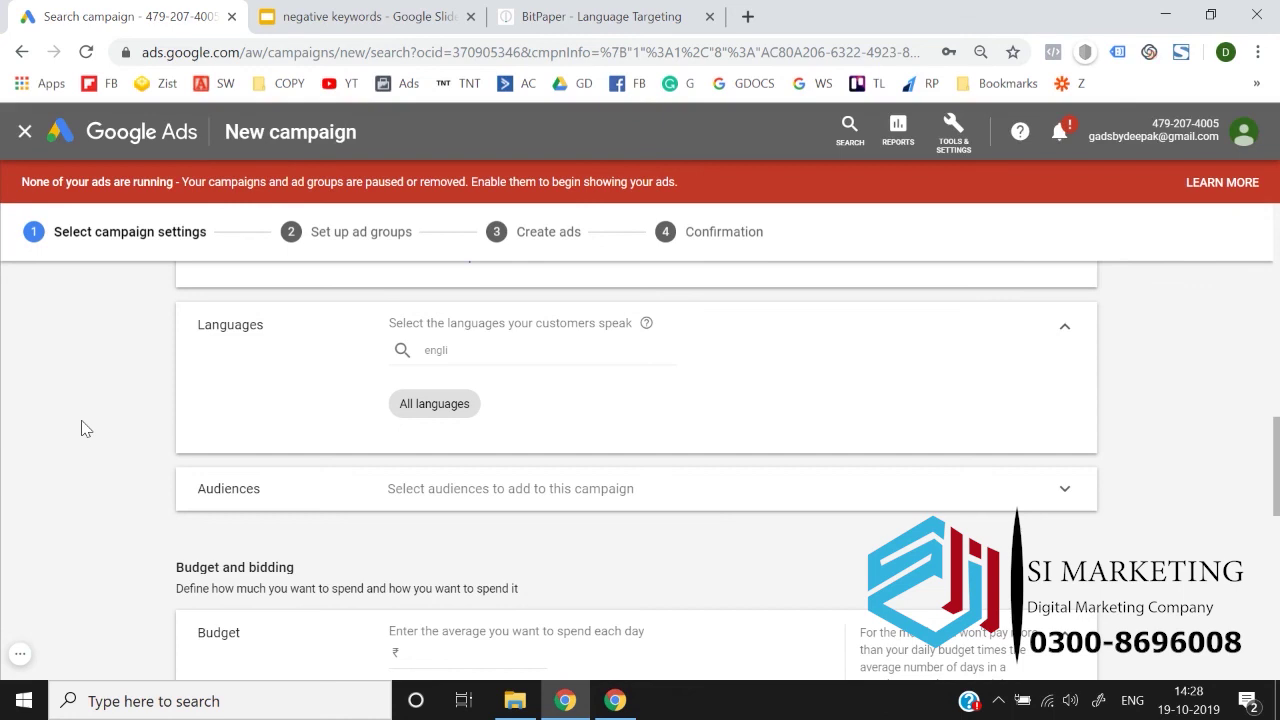
scroll(86, 428, down, 1)
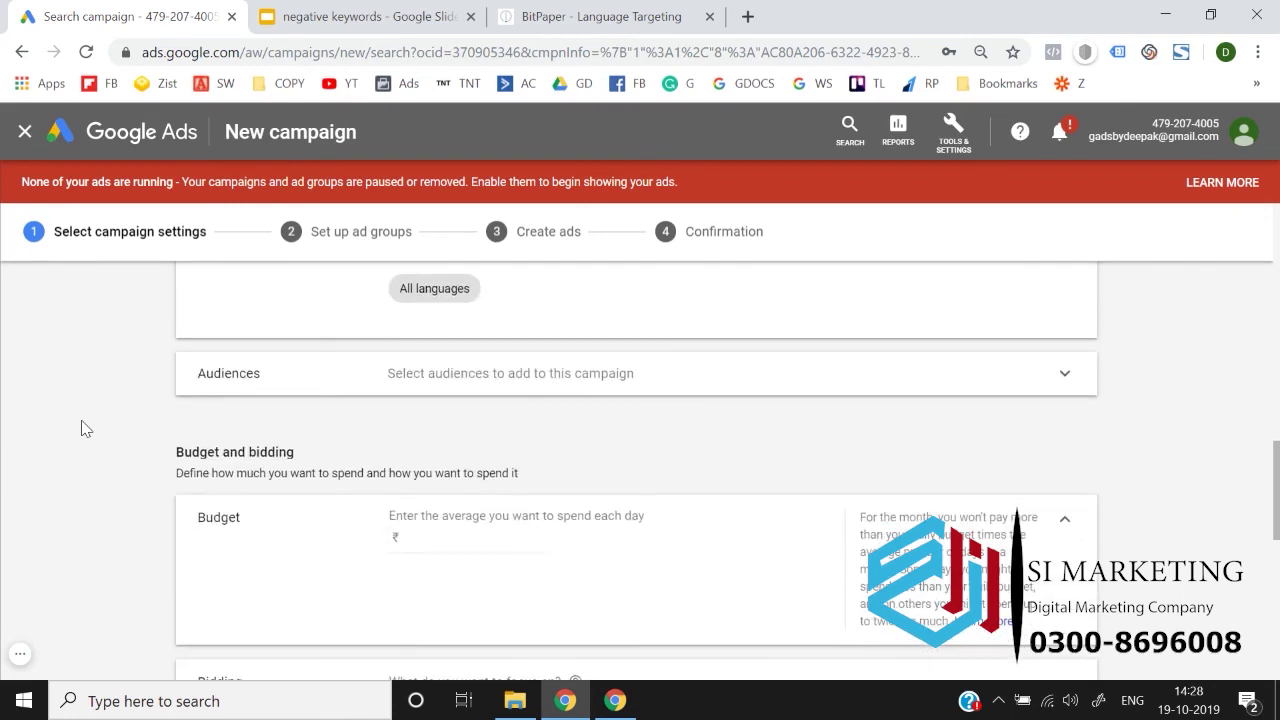
click(18, 657)
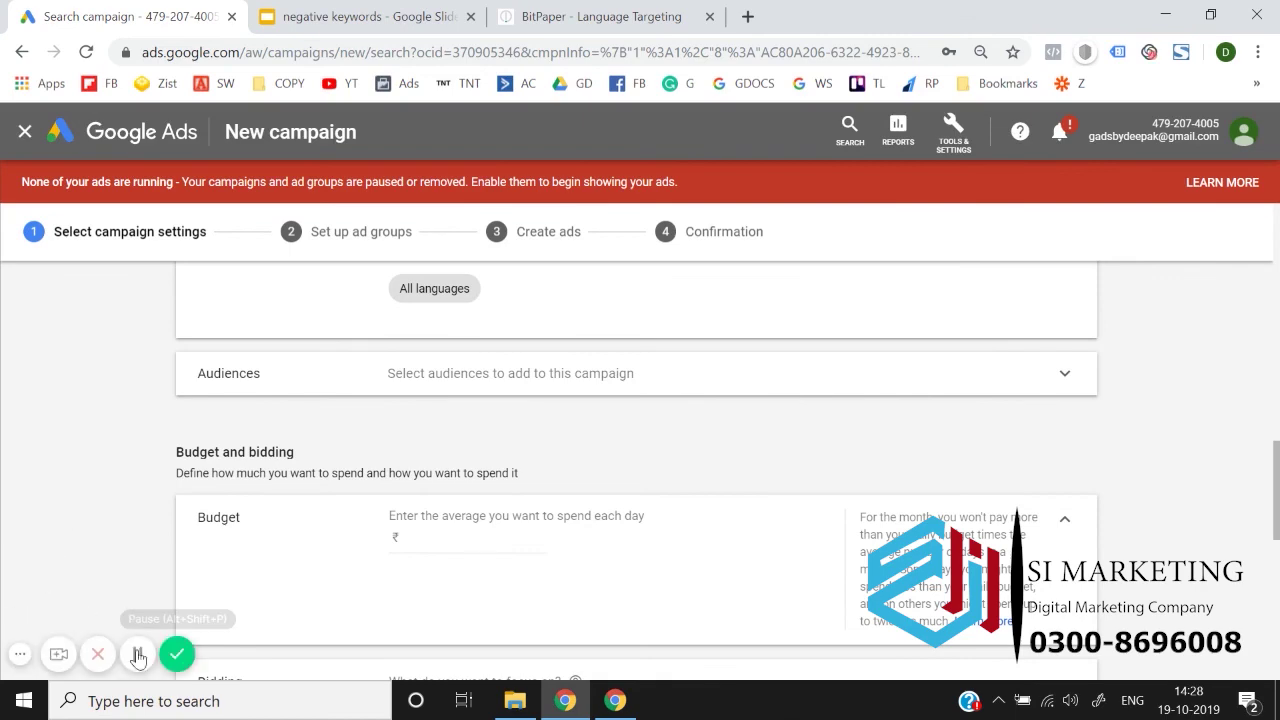